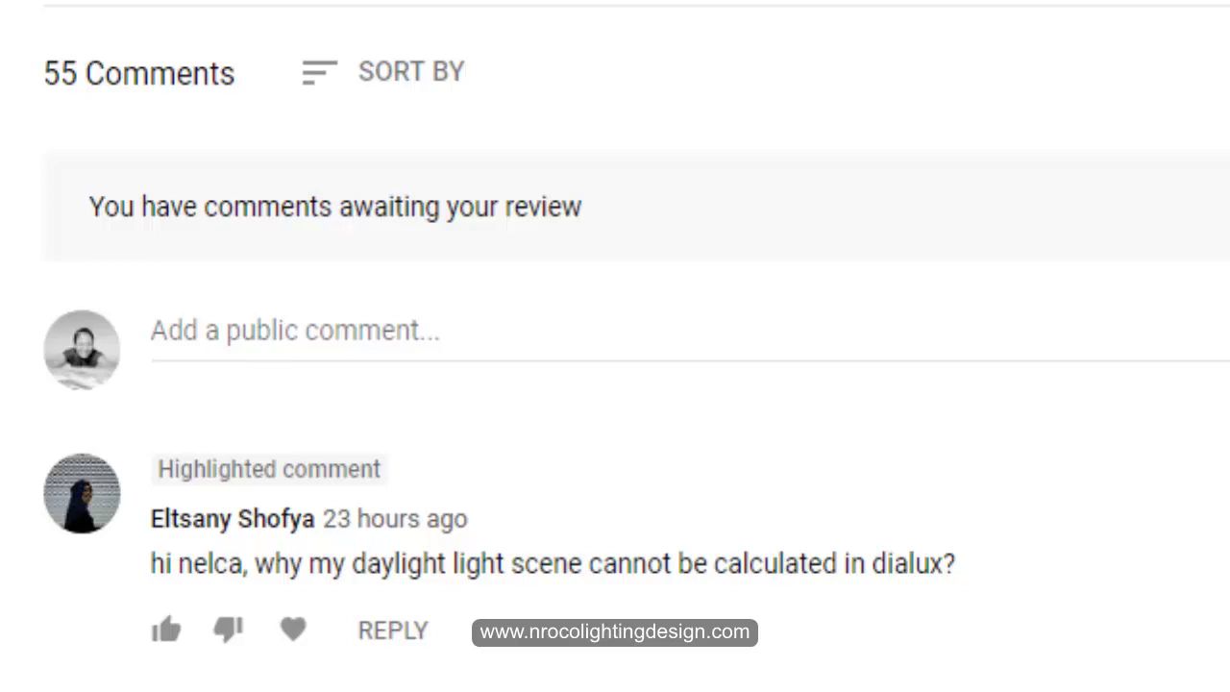
Review the comment about the daylight light scene and the daylighting tutorial video it was posted under
scroll(650, 541, "up", 1)
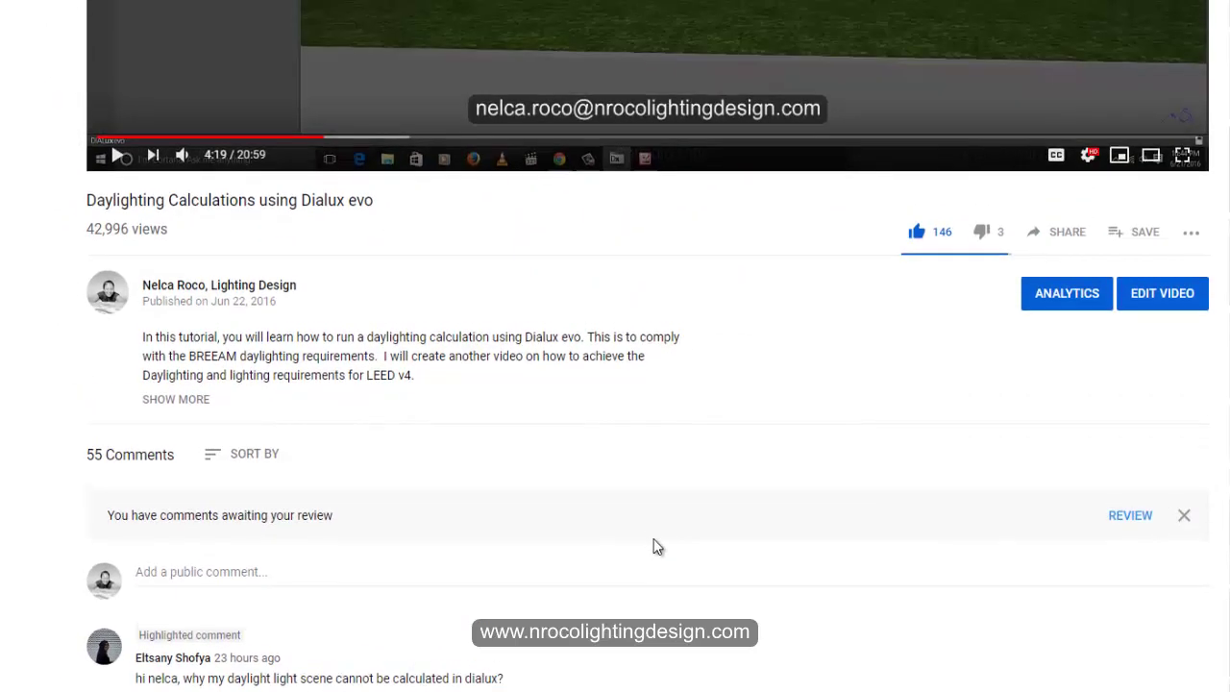
scroll(653, 546, "up", 4)
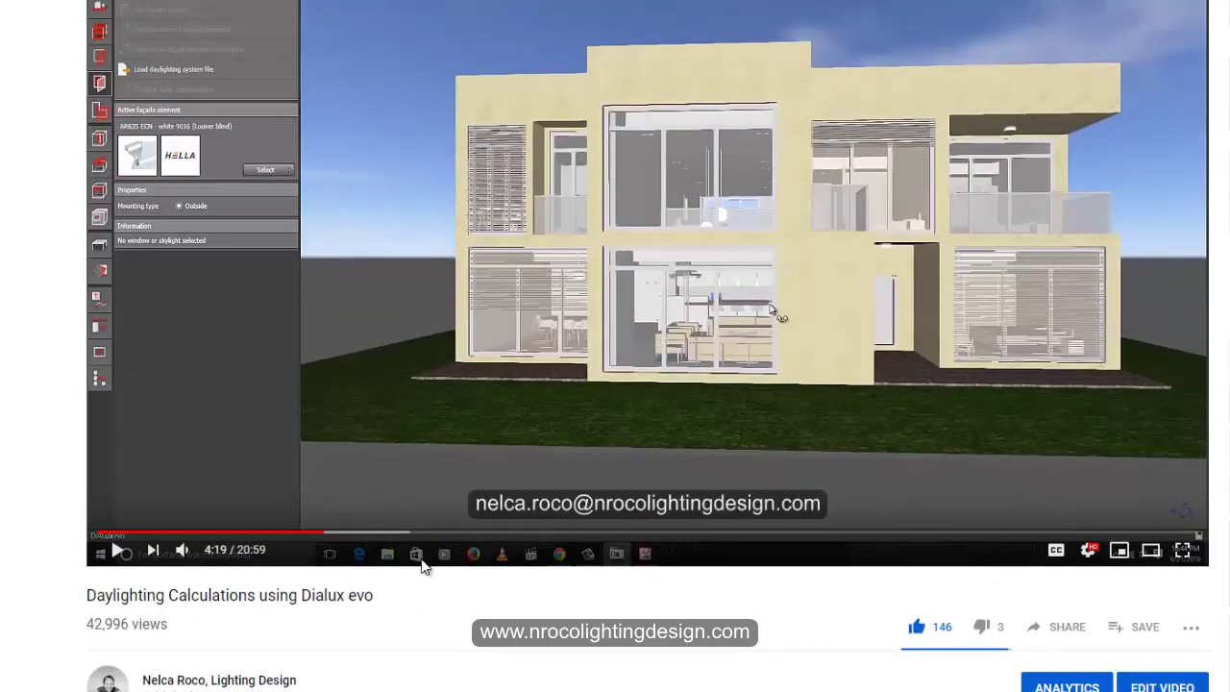
scroll(420, 576, "down", 7)
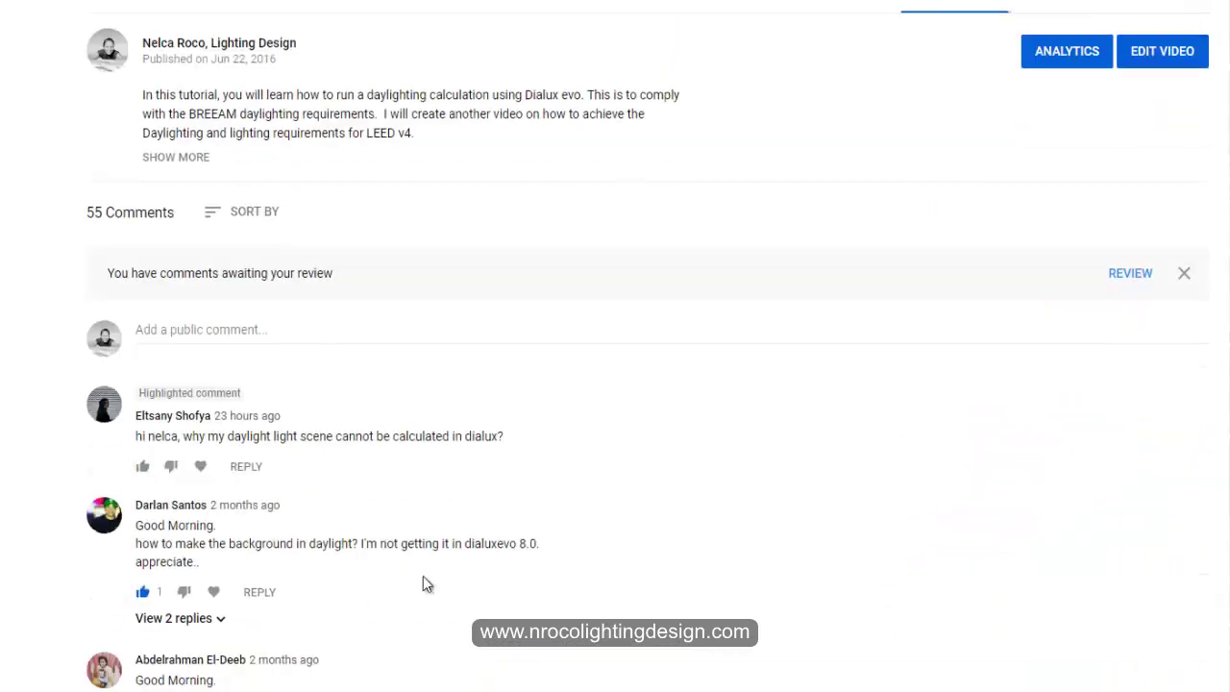
scroll(280, 432, "up", 1)
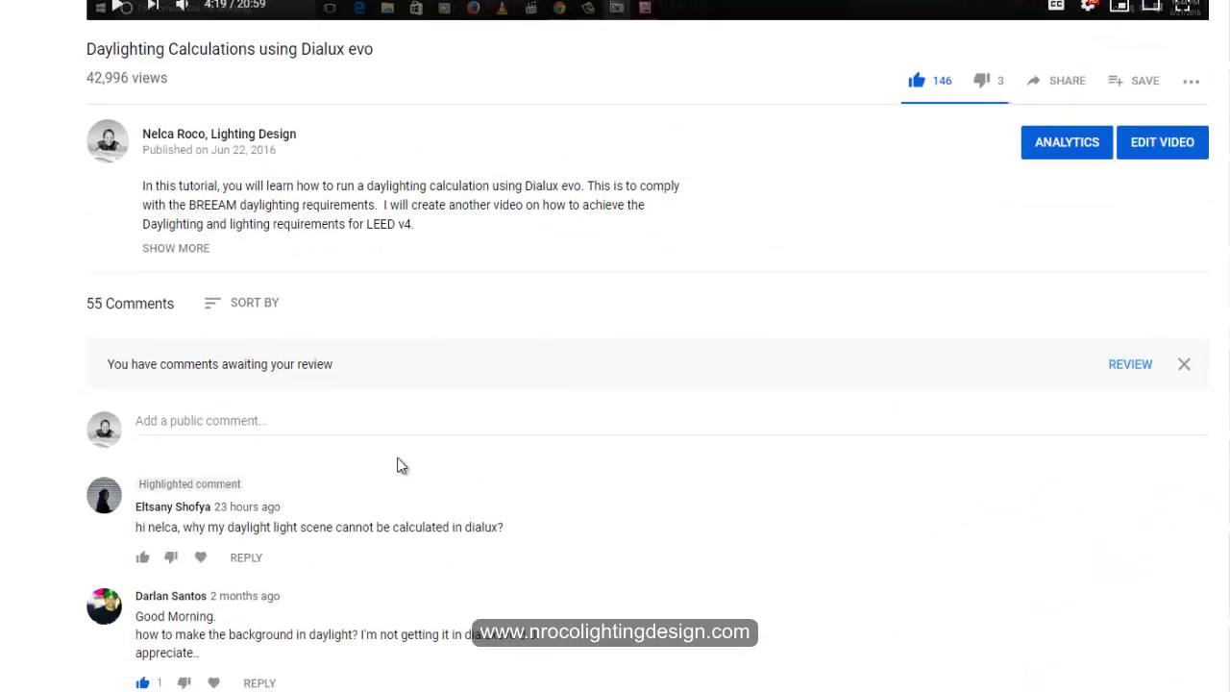
scroll(402, 465, "up", 3)
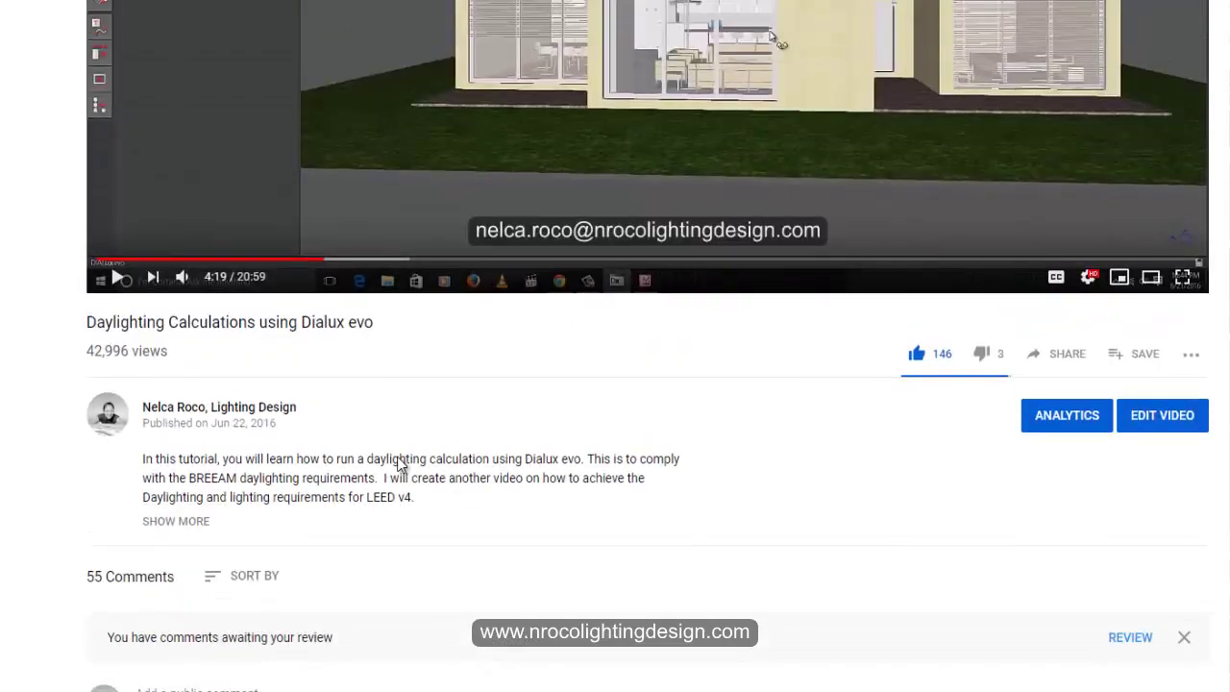
scroll(402, 465, "up", 1)
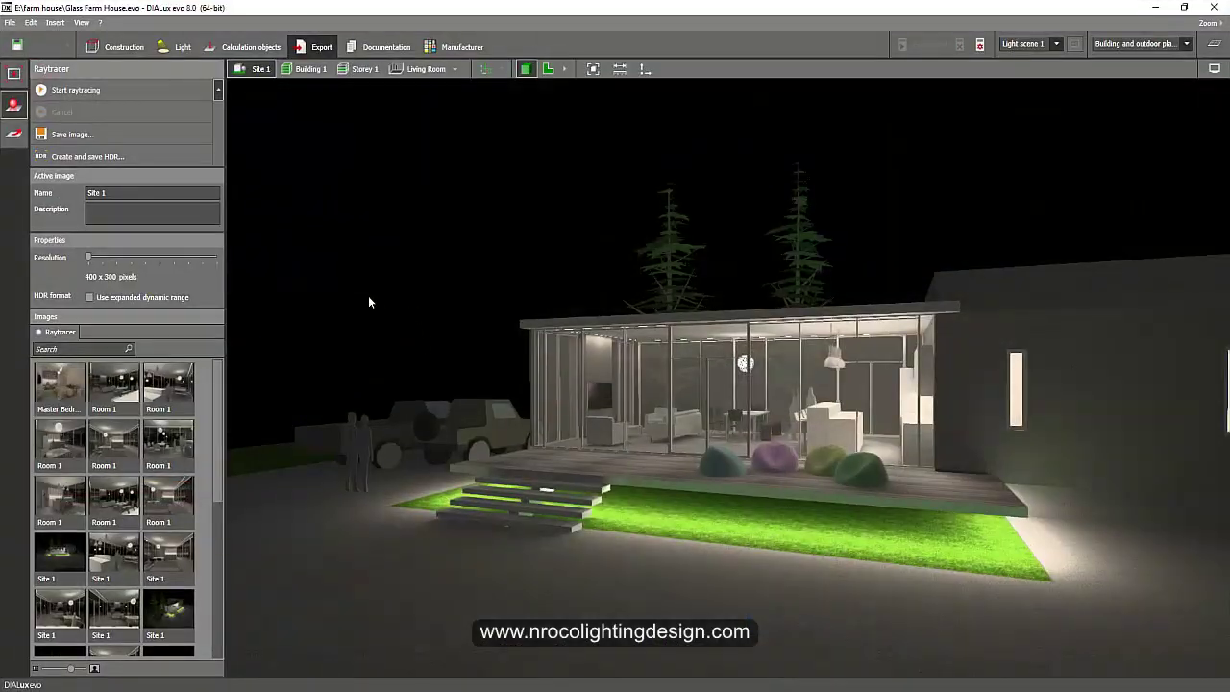
Switch to the Glass Farm House project in DIALux evo and open its light scene settings
scroll(368, 295, "up", 3)
right_click_drag(402, 328, 478, 282)
mouse_move(492, 345)
right_mouse_down()
mouse_move(417, 326)
mouse_move(384, 336)
right_mouse_up()
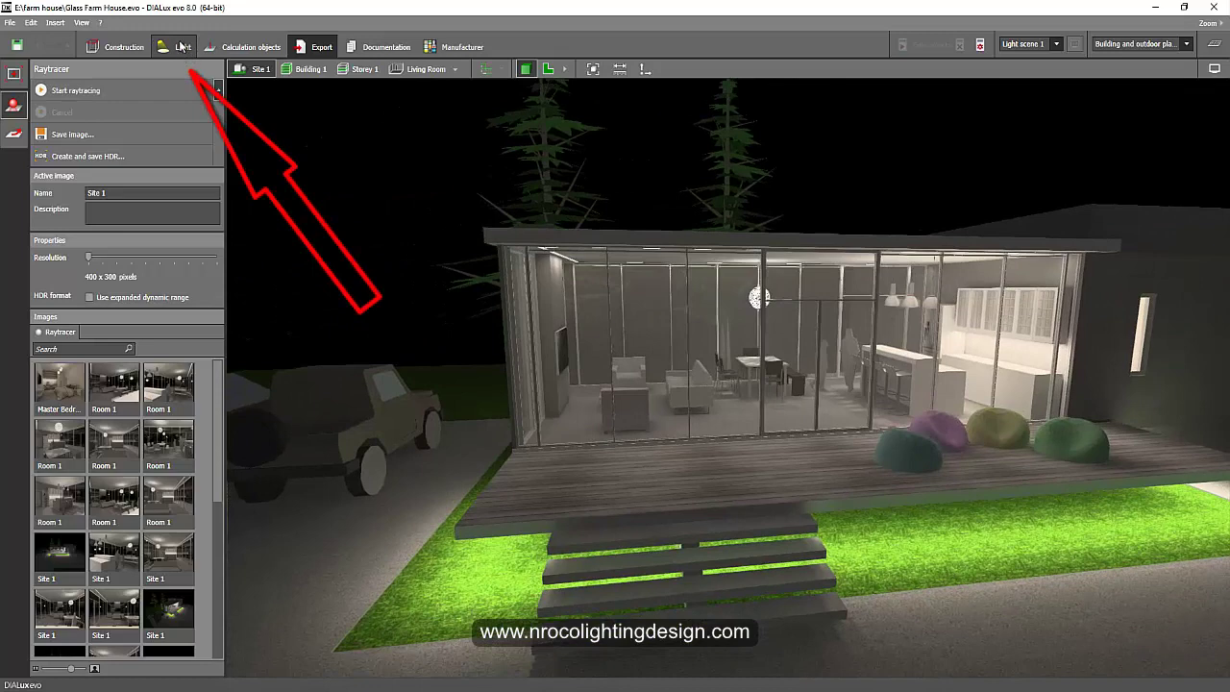
left_click(182, 50)
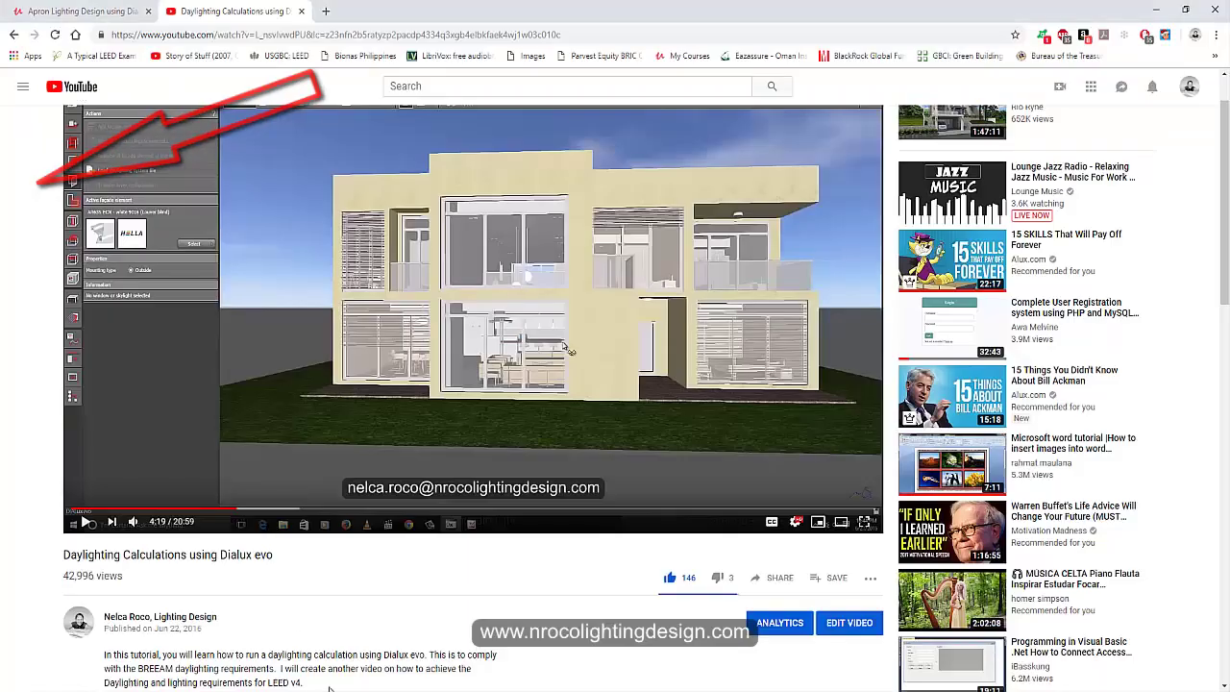
scroll(265, 598, "down", 3)
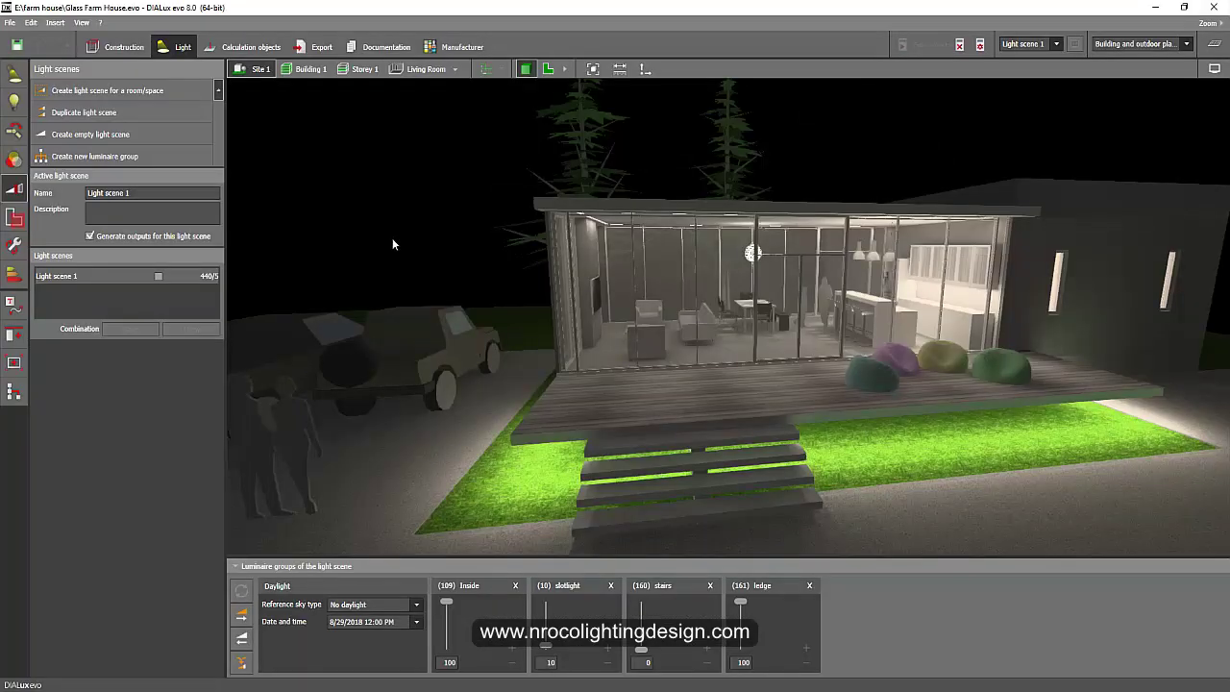
Set the reference sky type of Light scene 1 to Clear sky and accept invalidating the existing results
right_click_drag(392, 244, 424, 263)
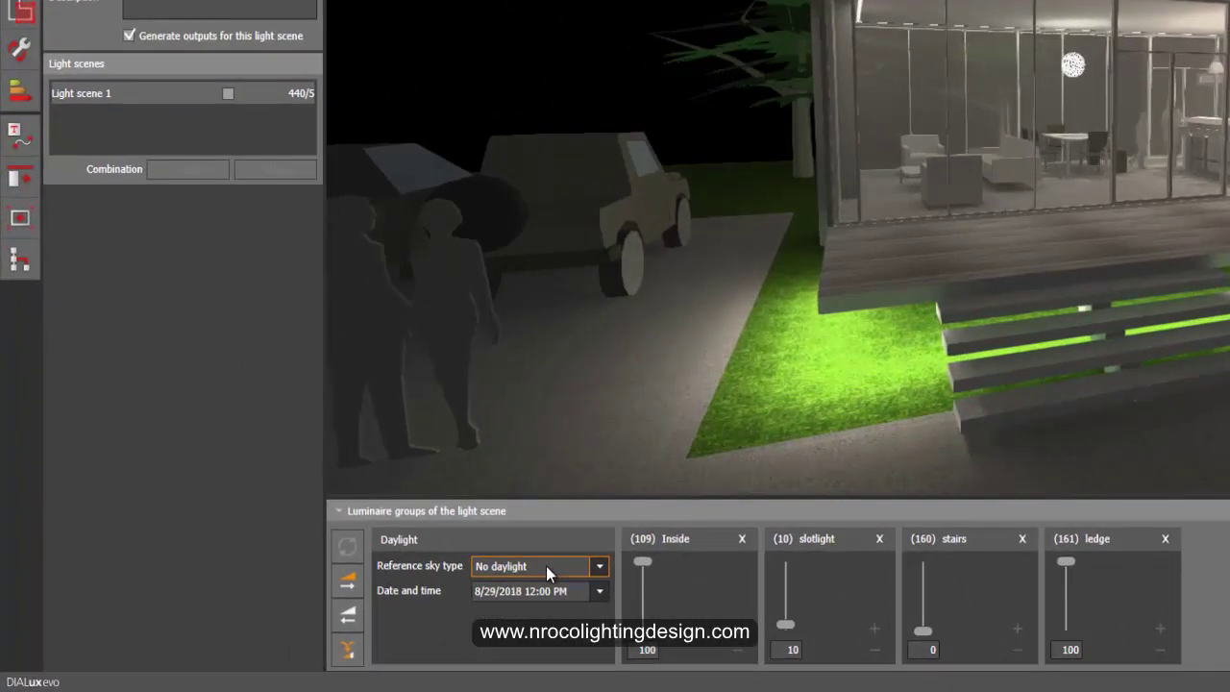
left_click(546, 566)
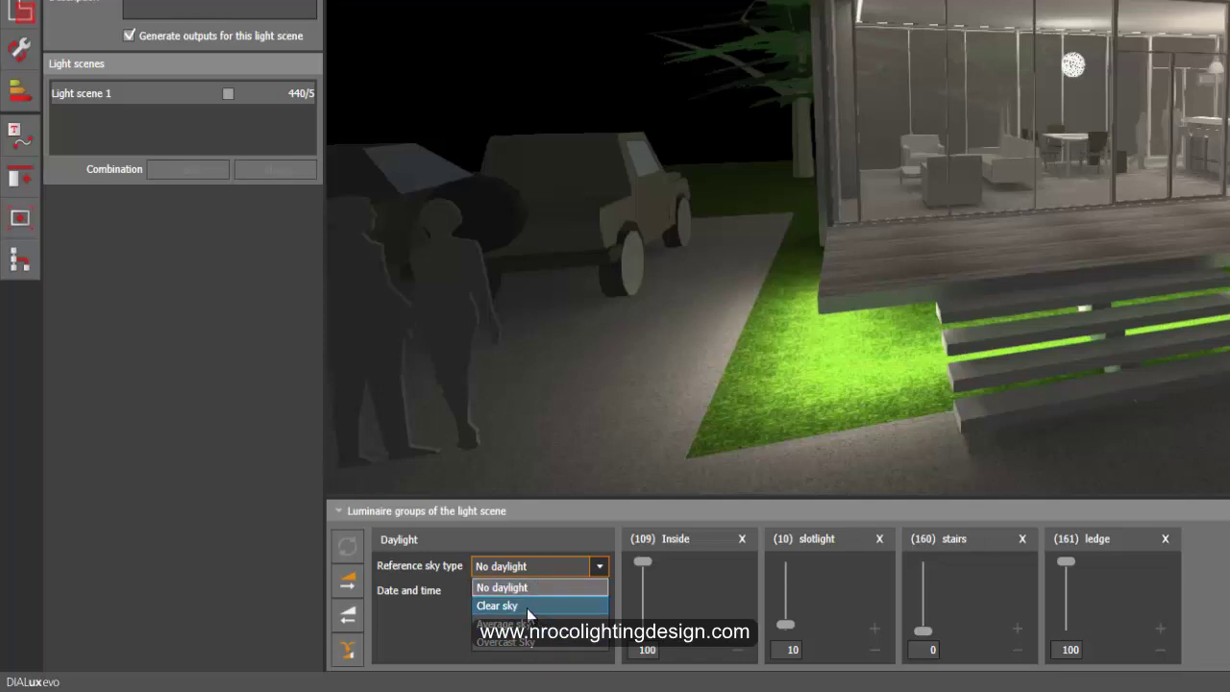
left_click(529, 605)
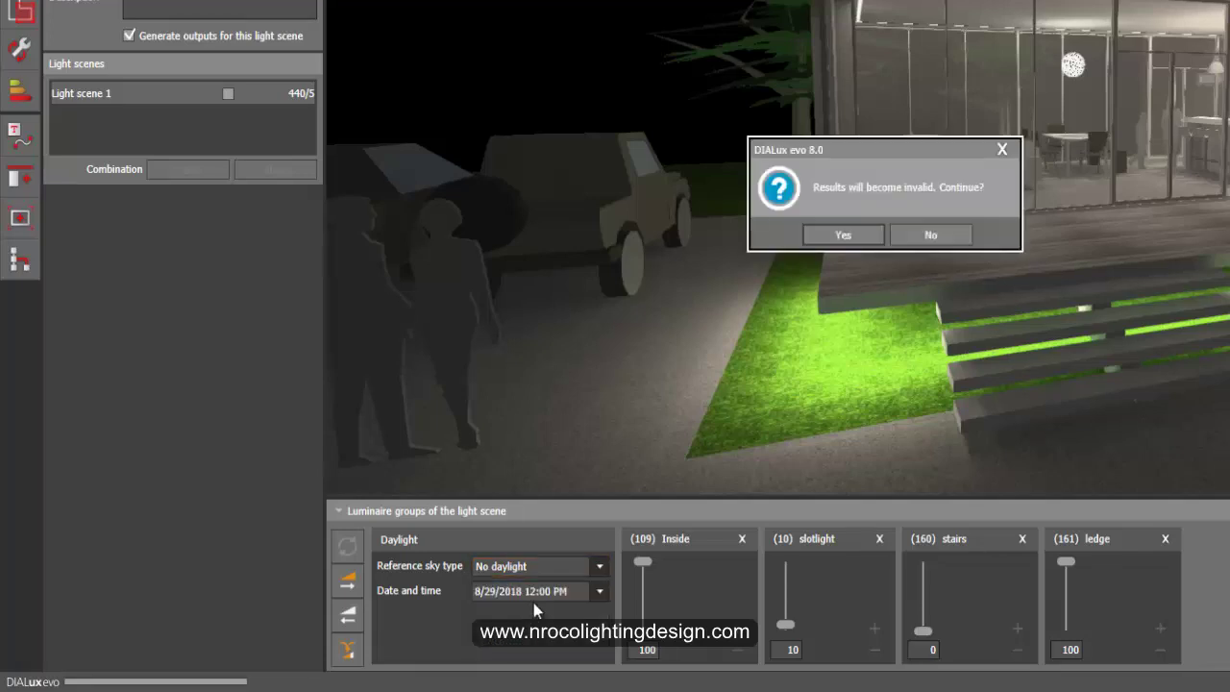
left_click(841, 234)
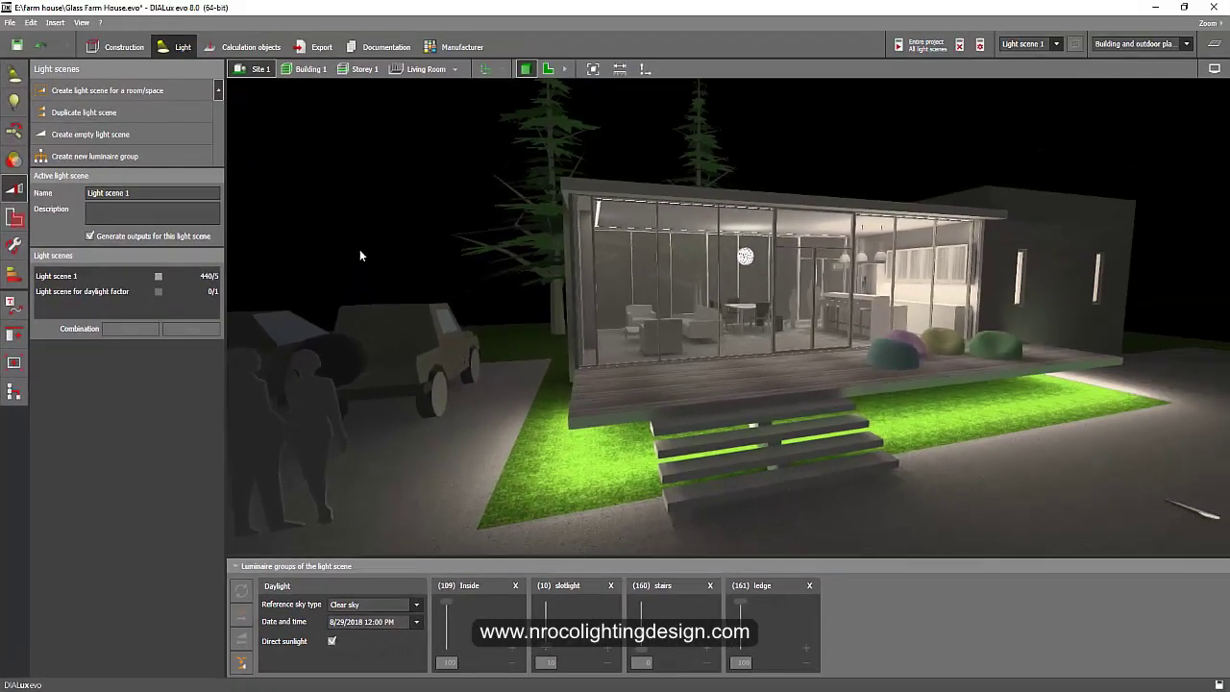
Discard the existing calculation results and calculate the entire project for all light scenes
right_click_drag(393, 214, 365, 261)
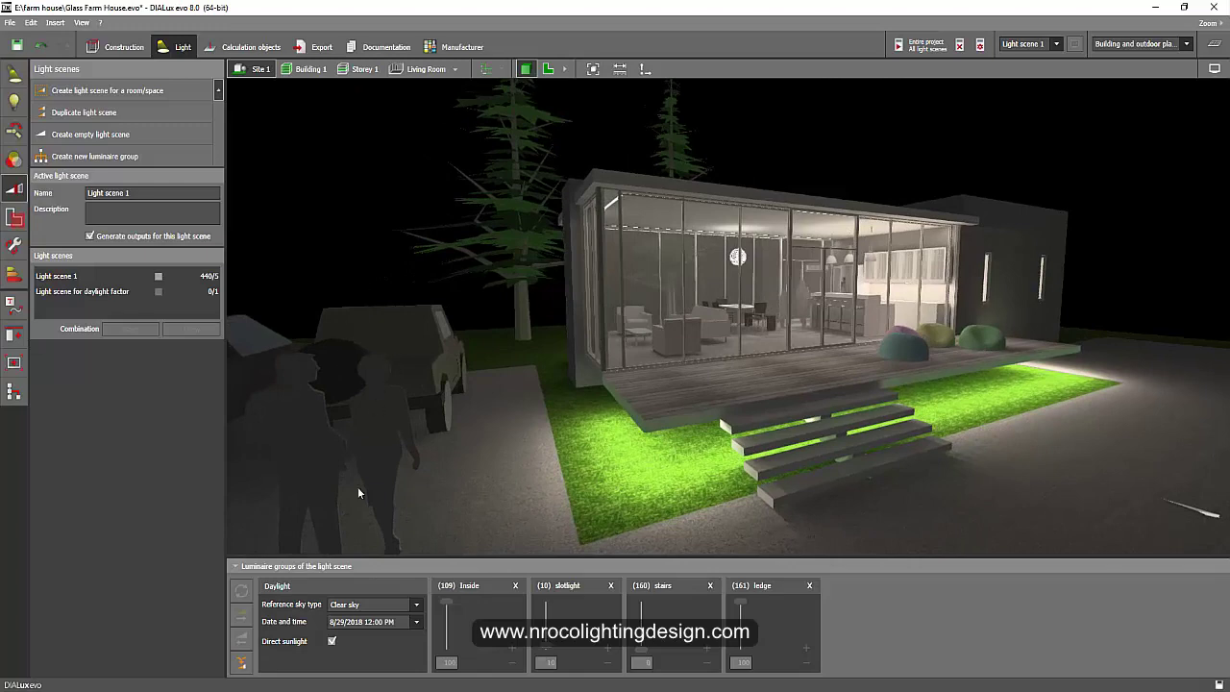
left_click(959, 45)
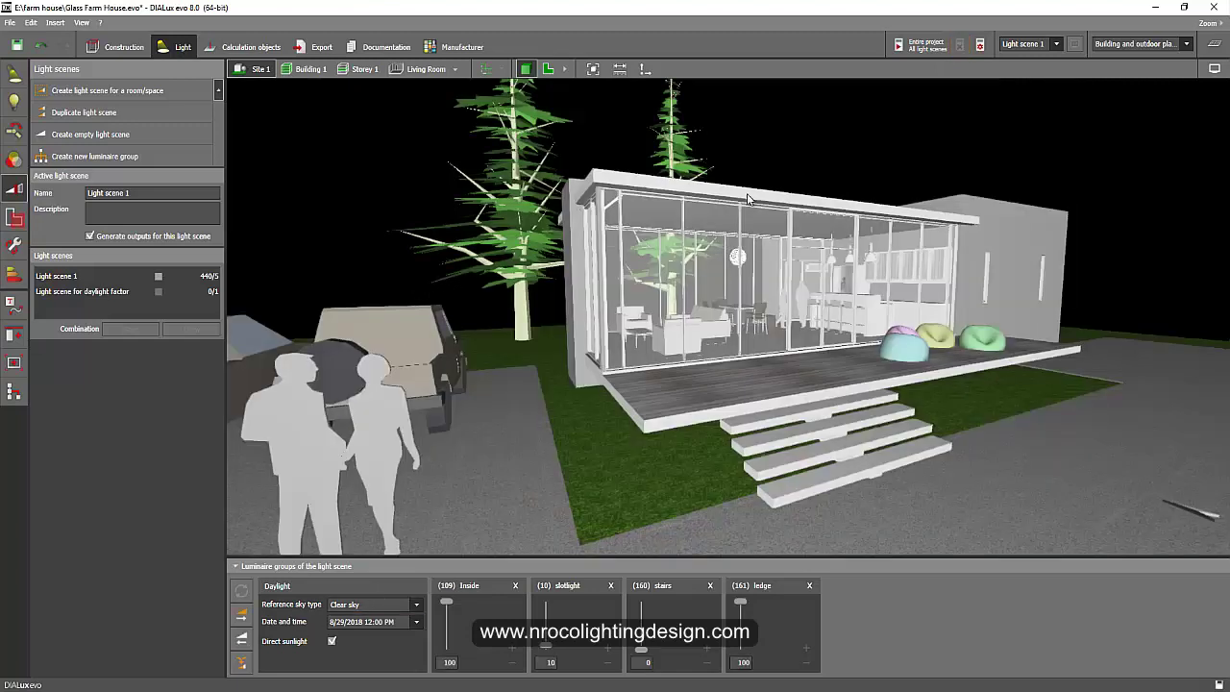
left_click(911, 51)
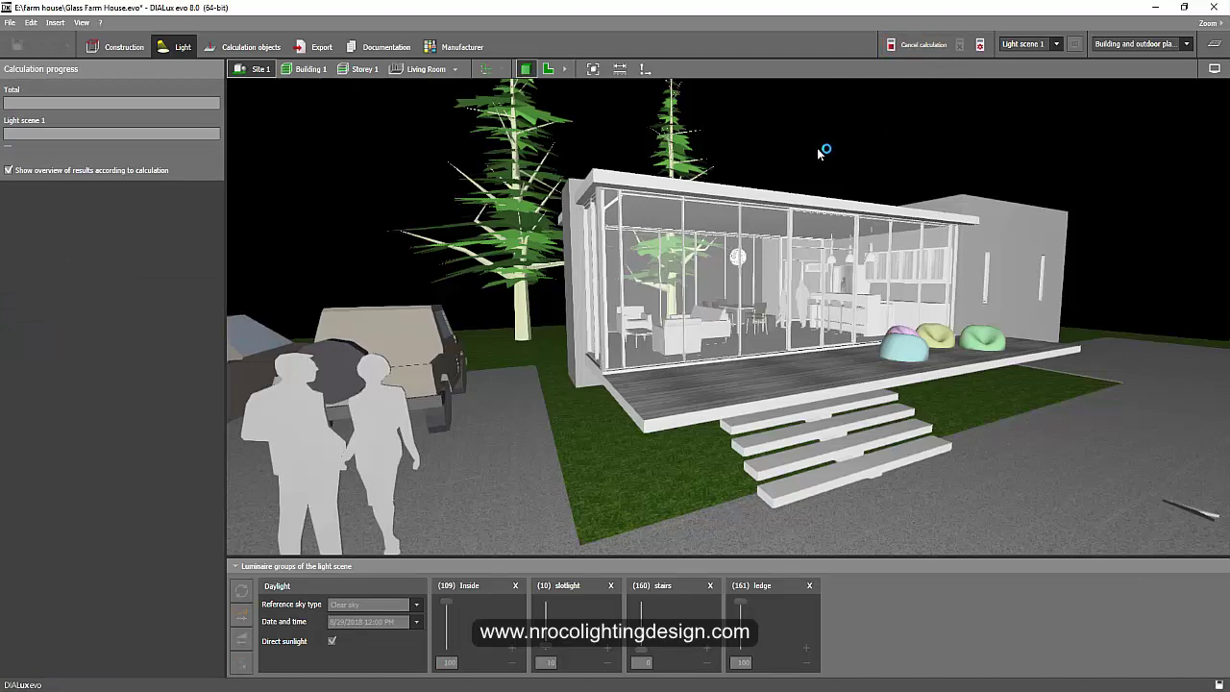
right_click_drag(819, 154, 666, 221)
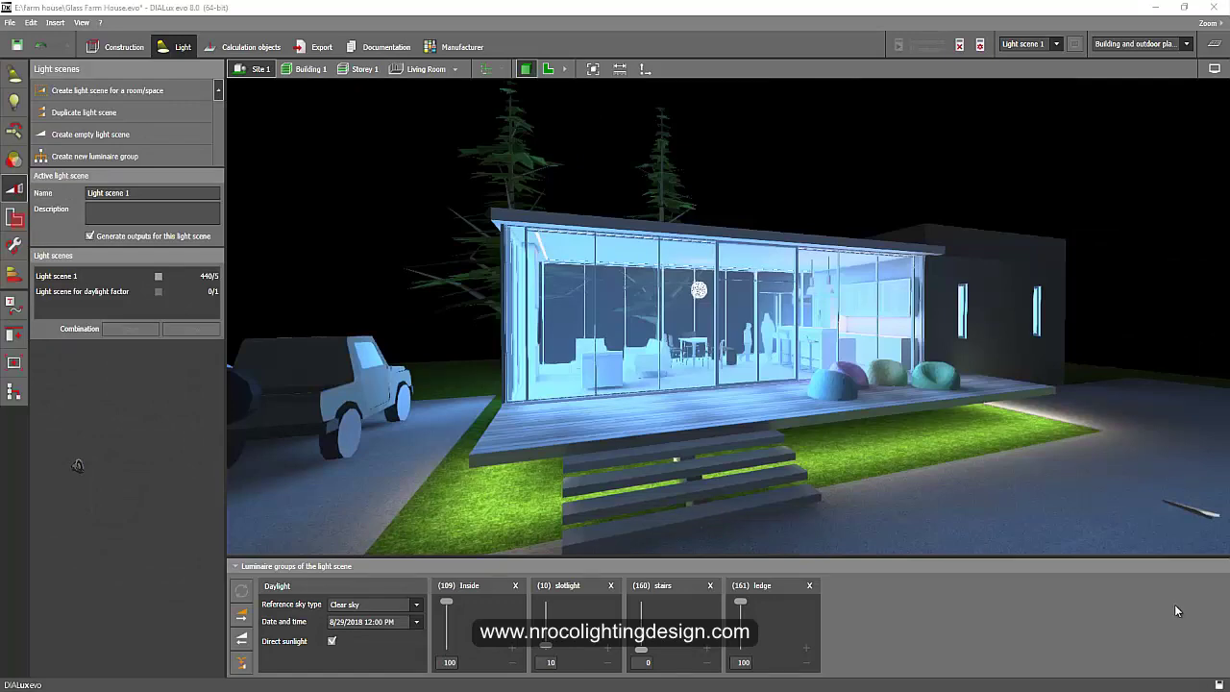
middle_click_drag(367, 269, 840, 186)
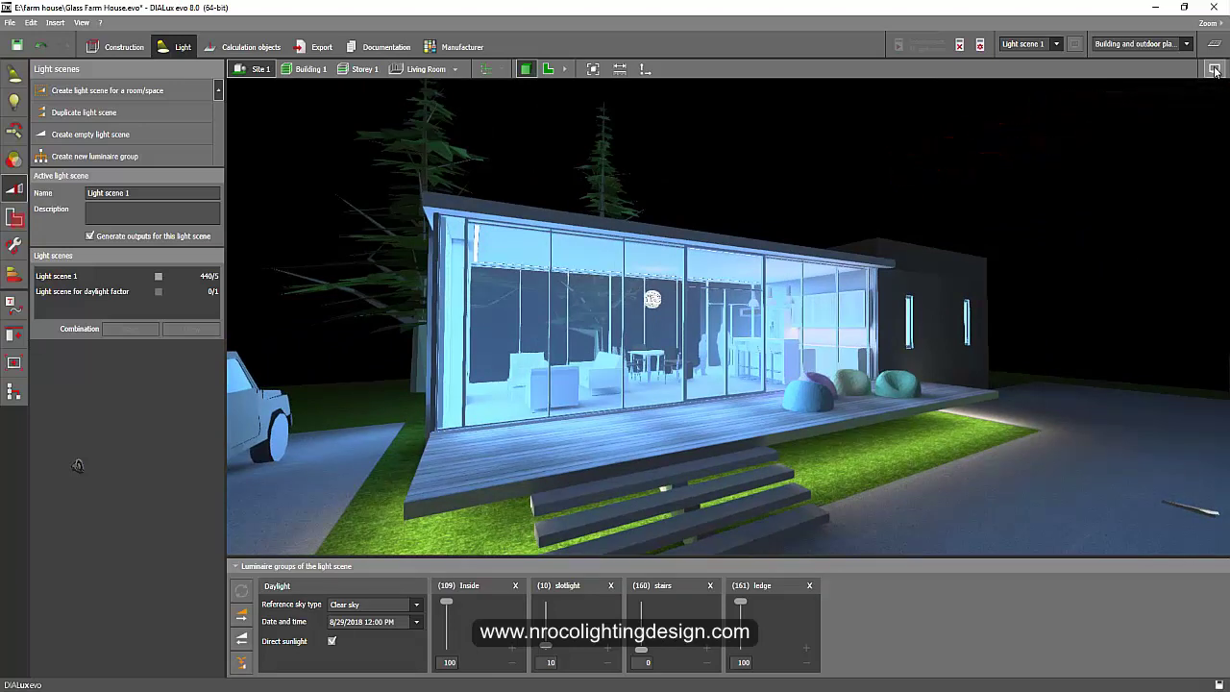
Turn on the sky texture in the 3D display of the house
left_click(1215, 70)
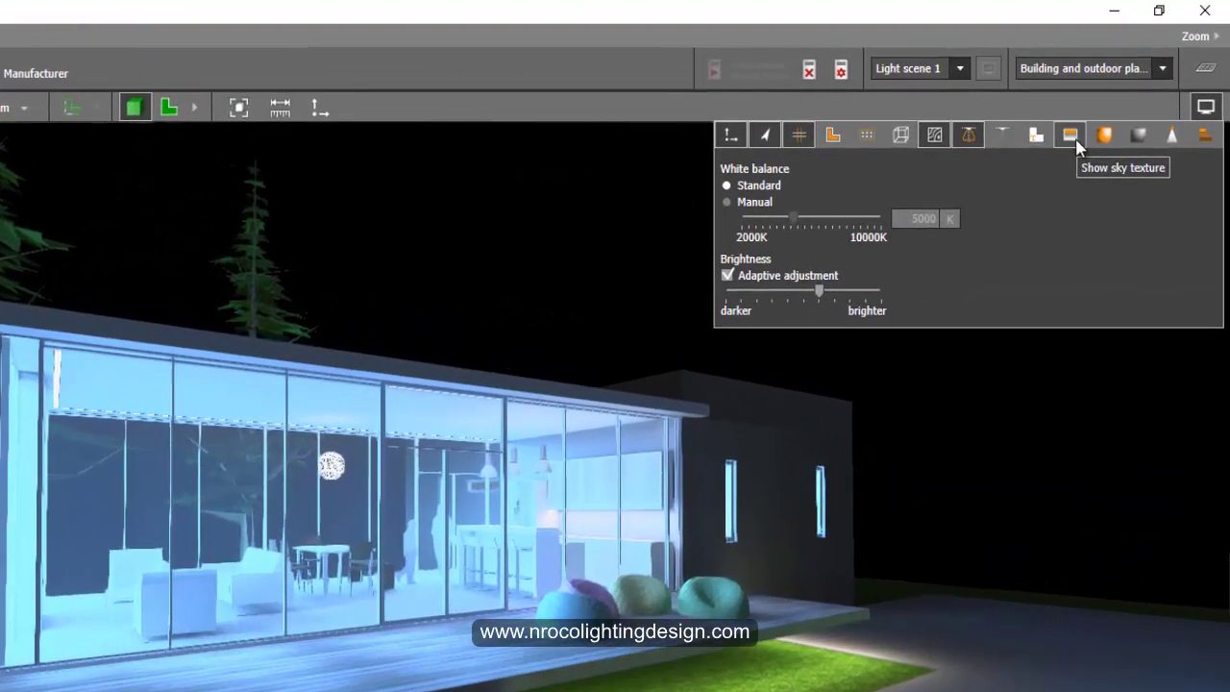
left_click(1072, 141)
left_click(453, 229)
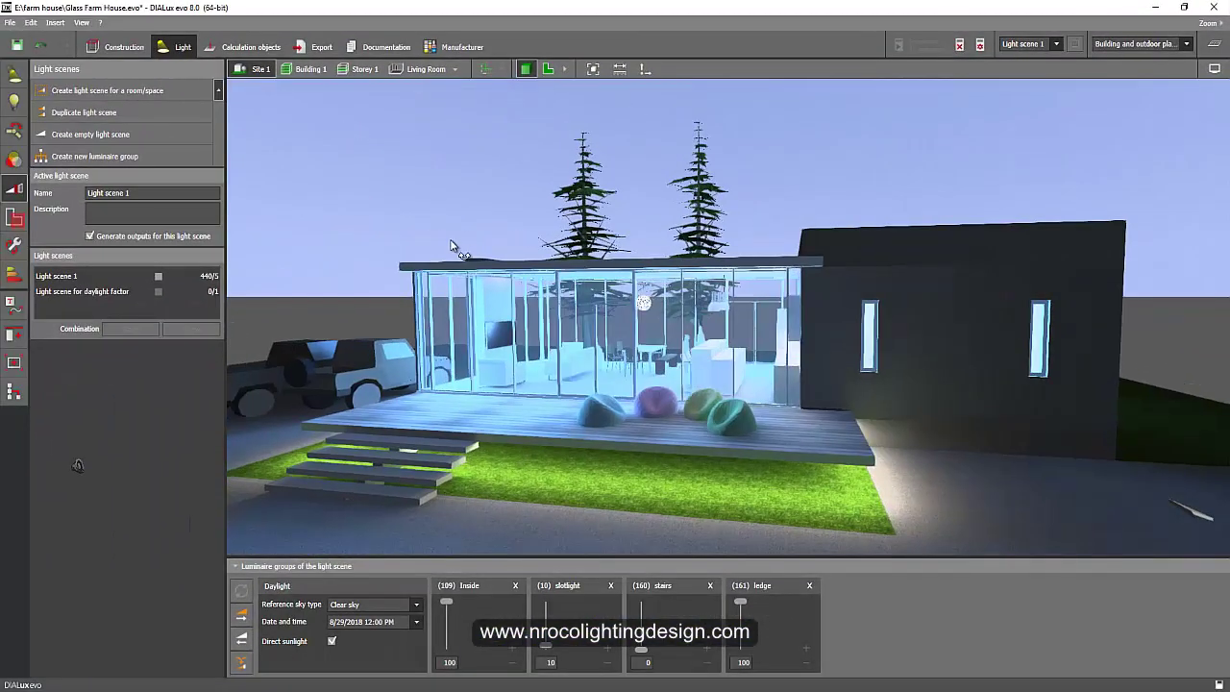
left_click_drag(460, 248, 591, 239)
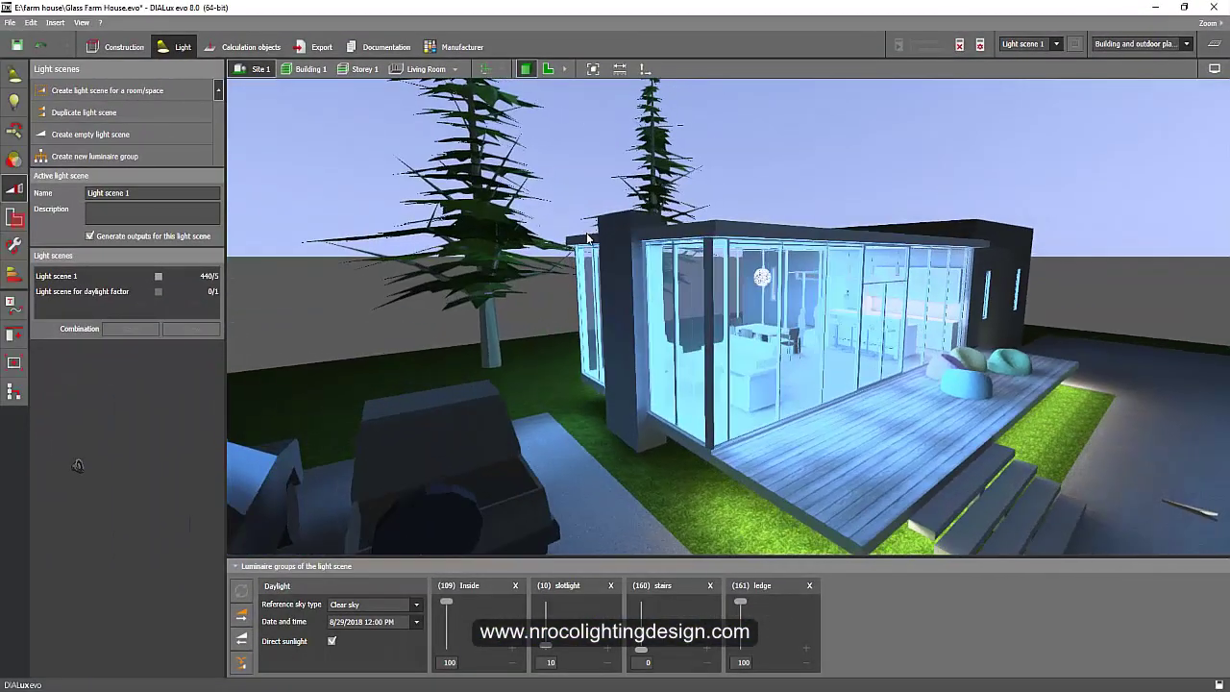
Highlight the slotlight and ledge luminaire groups to see which luminaires in the house they contain
left_click(449, 662)
left_click(577, 642)
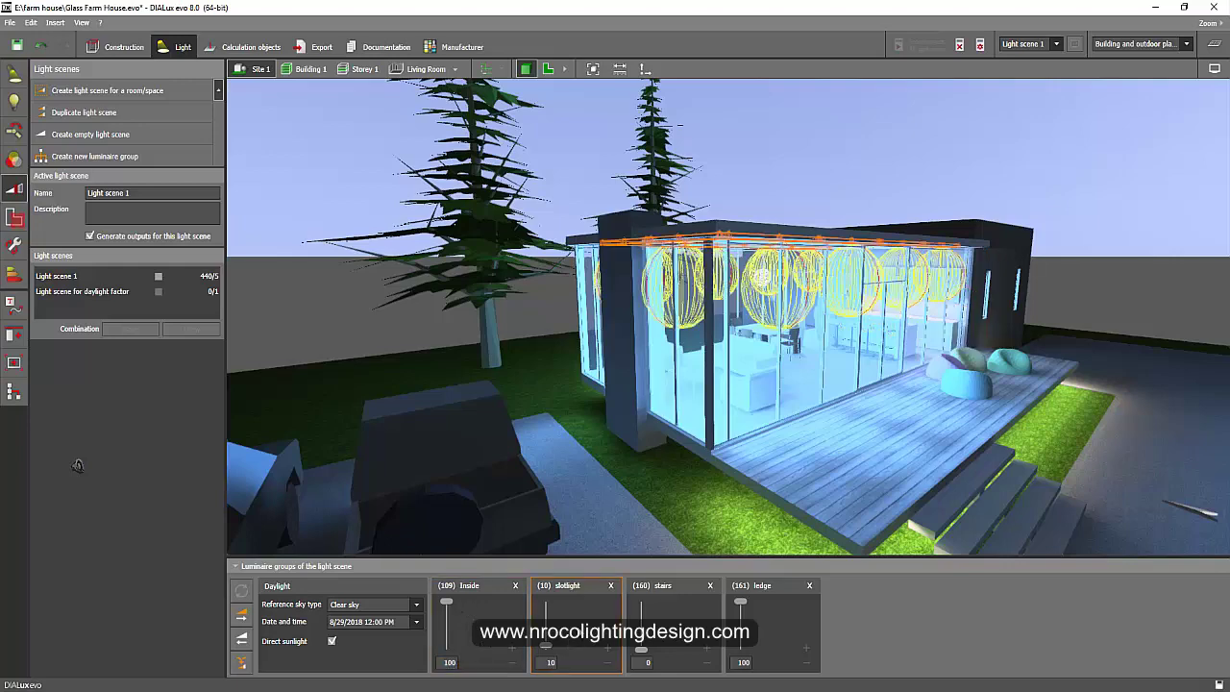
mouse_move(544, 300)
left_mouse_down()
mouse_move(547, 282)
mouse_move(520, 302)
left_mouse_up()
left_click(764, 627)
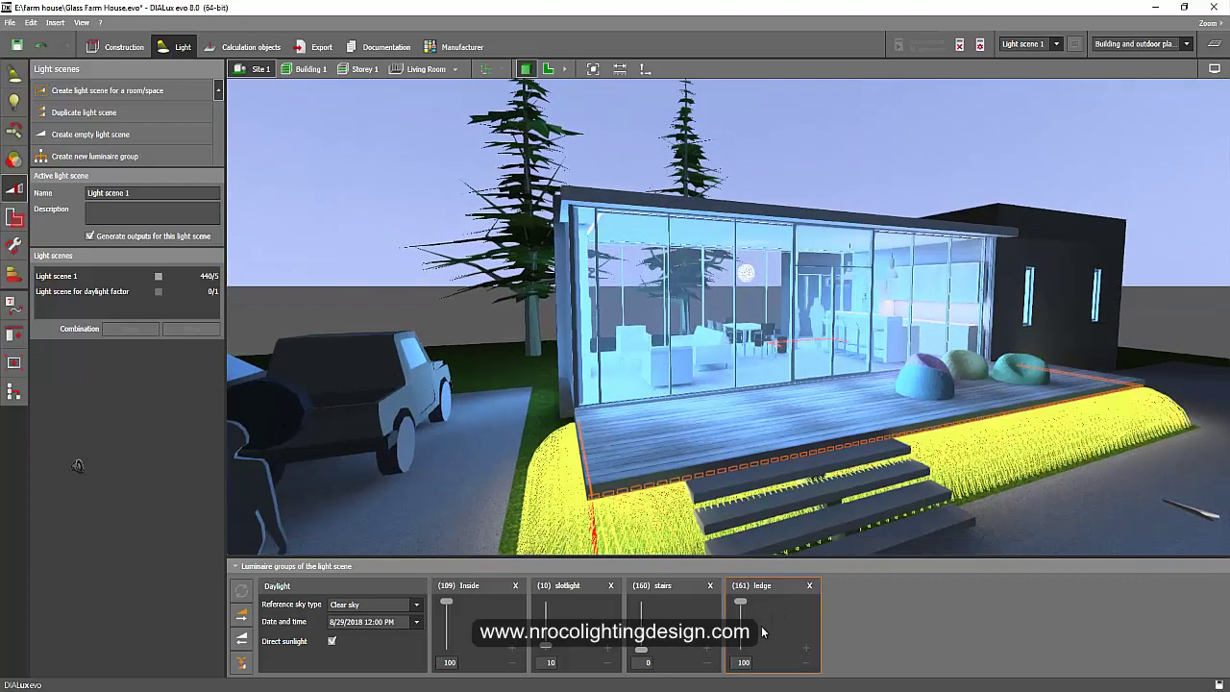
right_click_drag(517, 360, 468, 319)
left_click(428, 242)
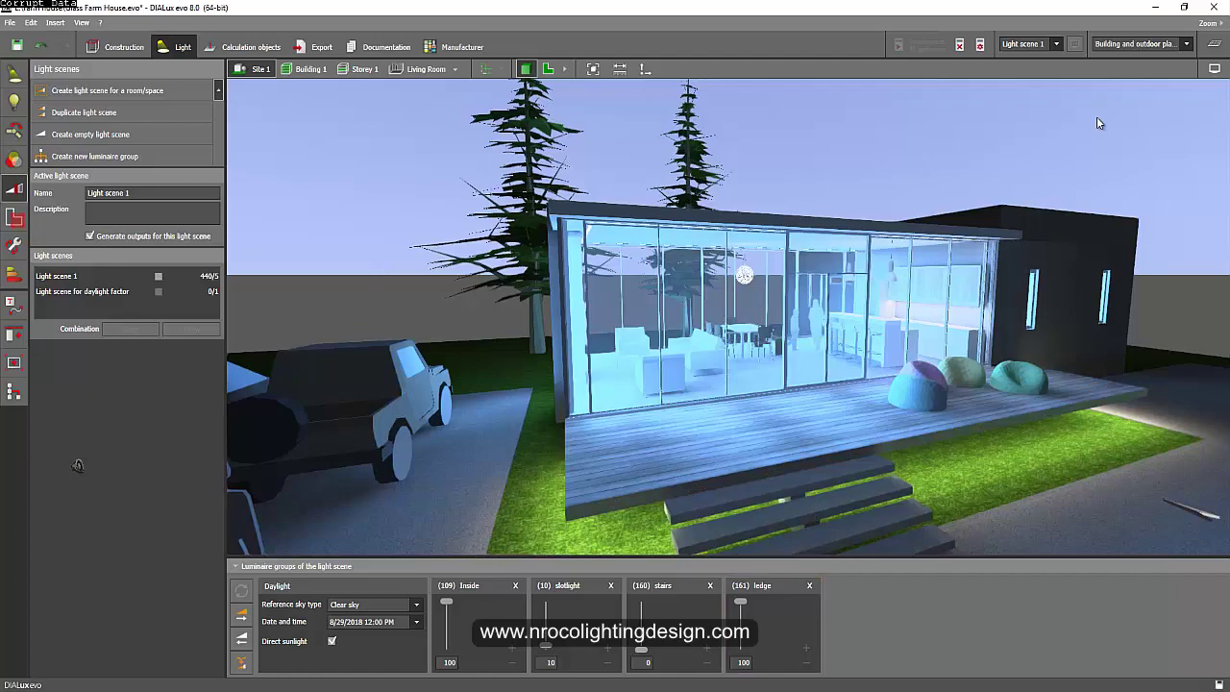
Display the calculated scene in false colours and inspect the light distribution in and around the glass living room
left_click(1213, 69)
left_click(1146, 90)
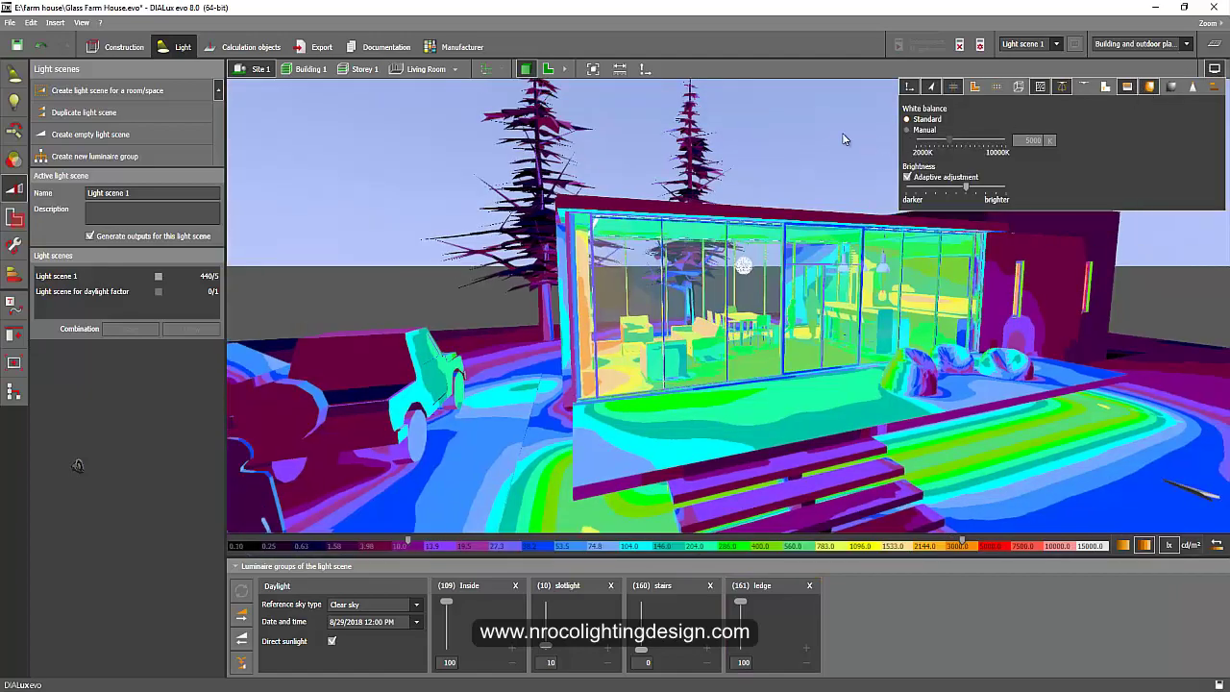
right_click_drag(765, 163, 653, 326)
scroll(686, 353, "up", 10)
scroll(689, 333, "down", 10)
Turn off the false colour display and view the house in its normal rendering
left_click(1215, 69)
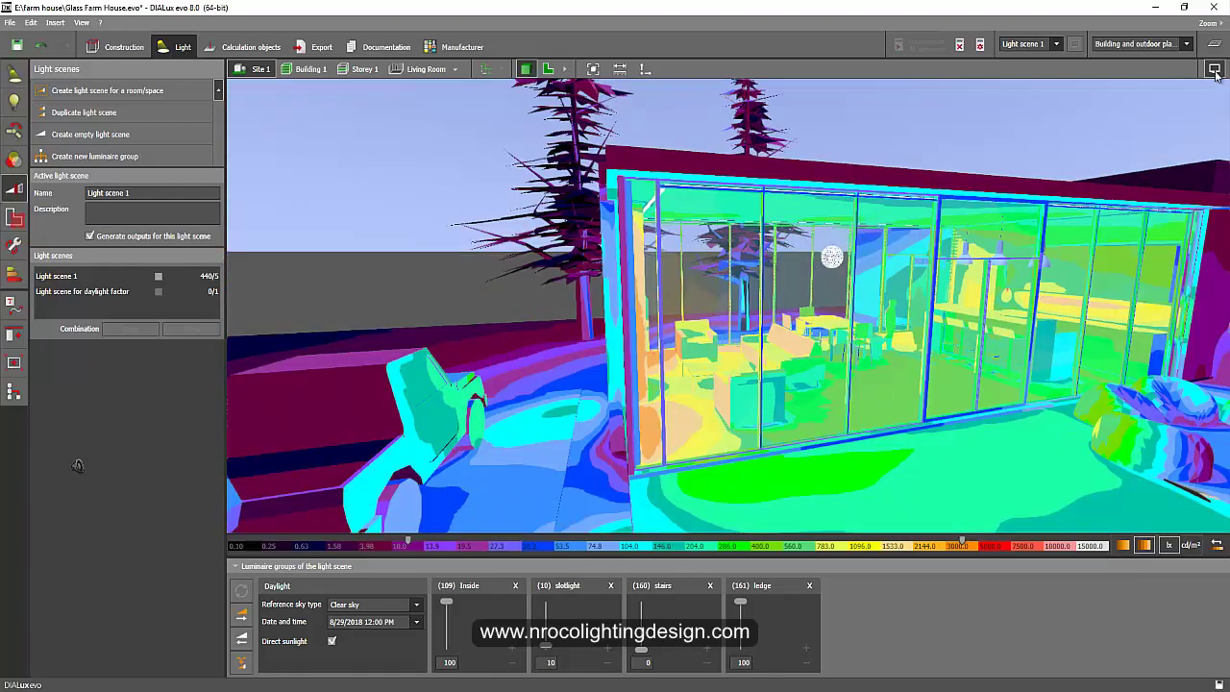
left_click(1172, 87)
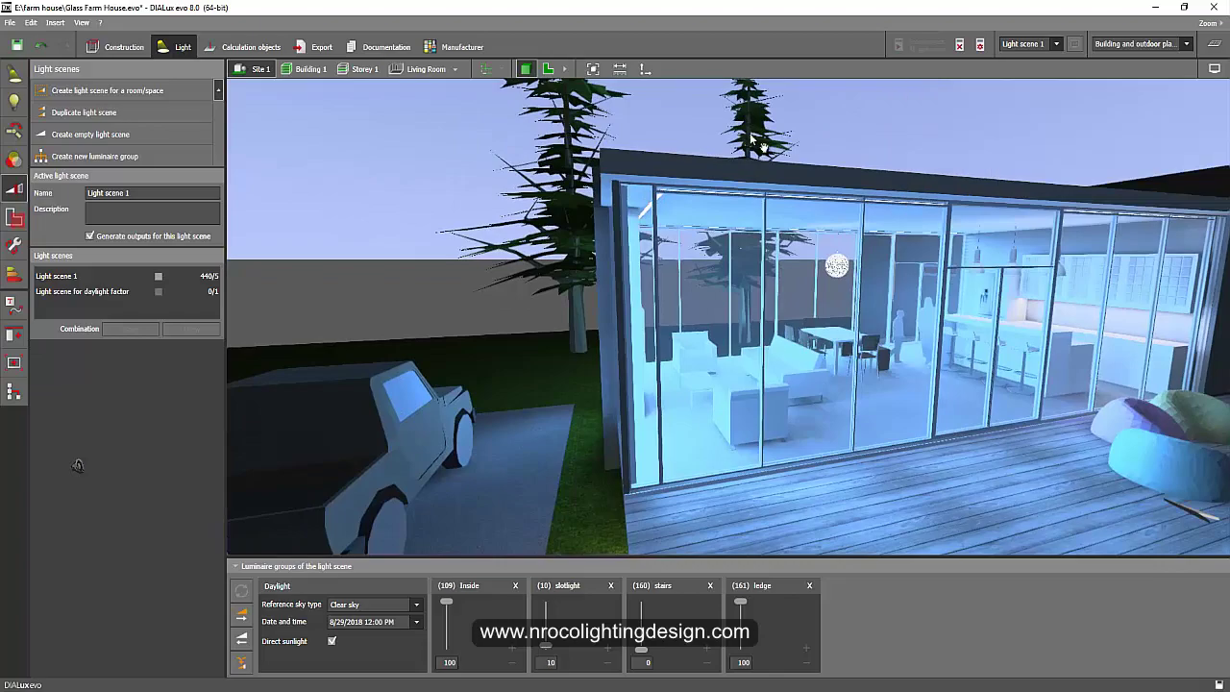
scroll(709, 192, "up", 3)
scroll(710, 192, "down", 3)
right_click_drag(709, 193, 768, 246)
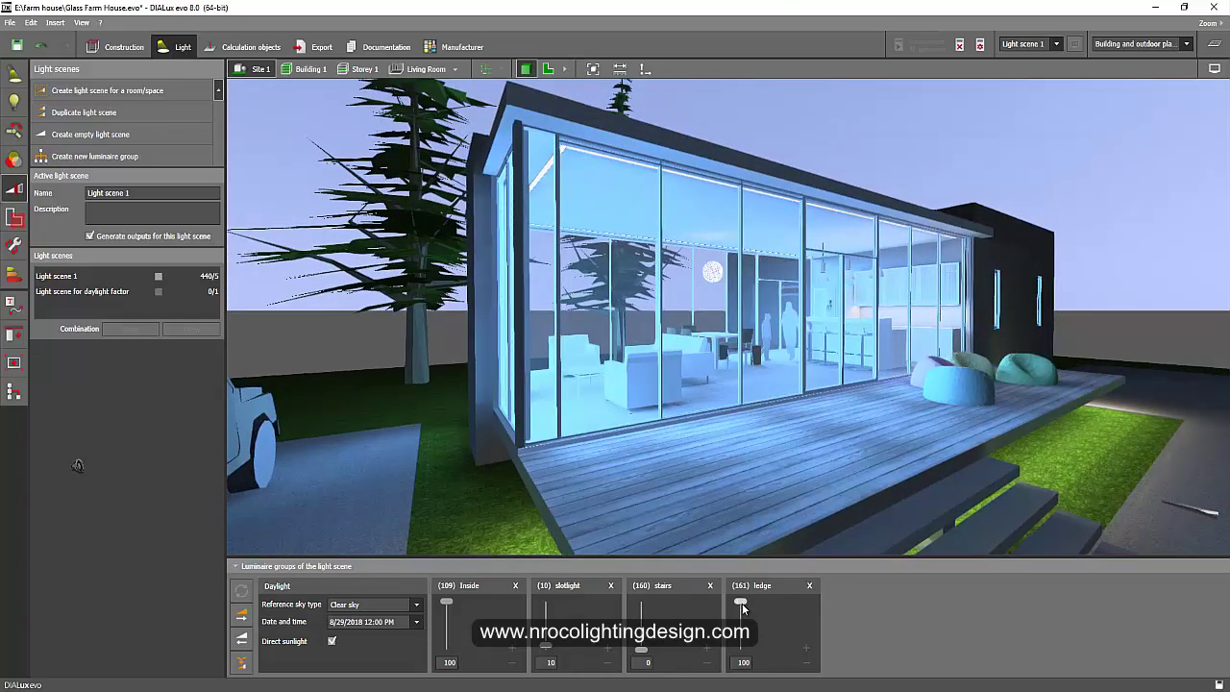
Dim the ledge, Inside and slotlight luminaire groups of Light scene 1 to 0
left_click_drag(741, 603, 744, 663)
left_click_drag(446, 602, 448, 650)
left_click_drag(547, 648, 549, 664)
middle_click_drag(499, 432, 445, 361)
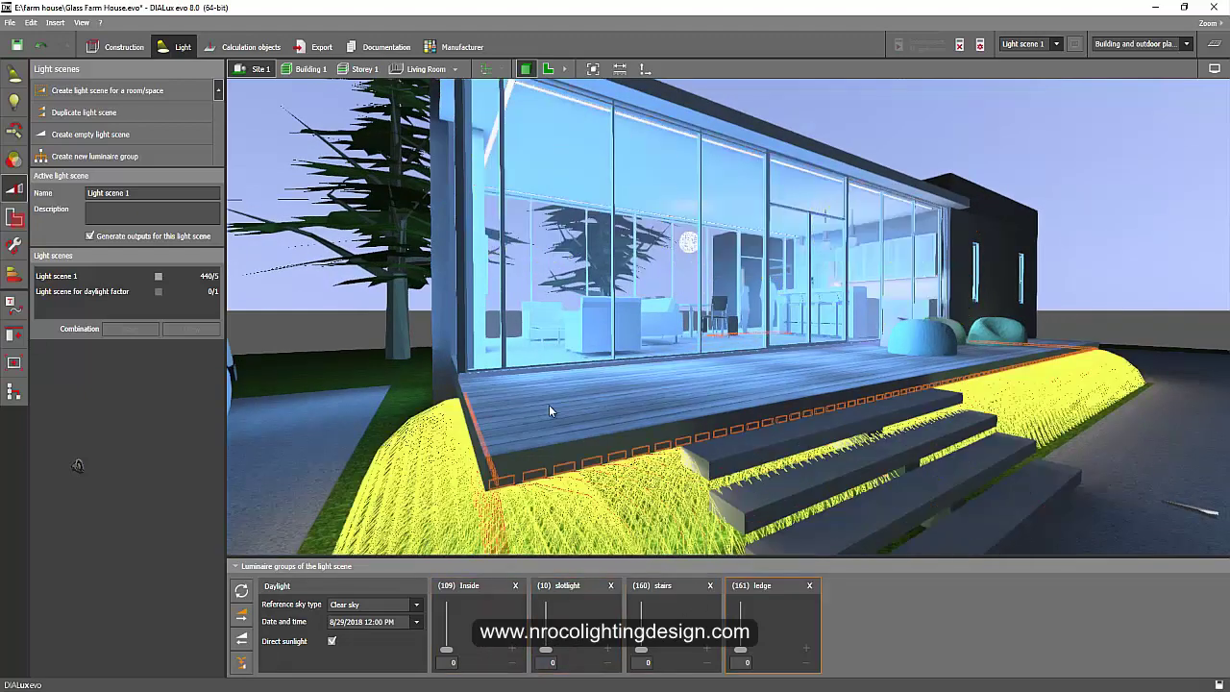
Update the light scene results with the changed dimming values of the luminaire groups
mouse_move(548, 404)
right_mouse_down()
mouse_move(597, 401)
mouse_move(538, 396)
right_mouse_up()
scroll(413, 385, "down", 4)
right_click_drag(397, 347, 381, 373)
left_click(243, 592)
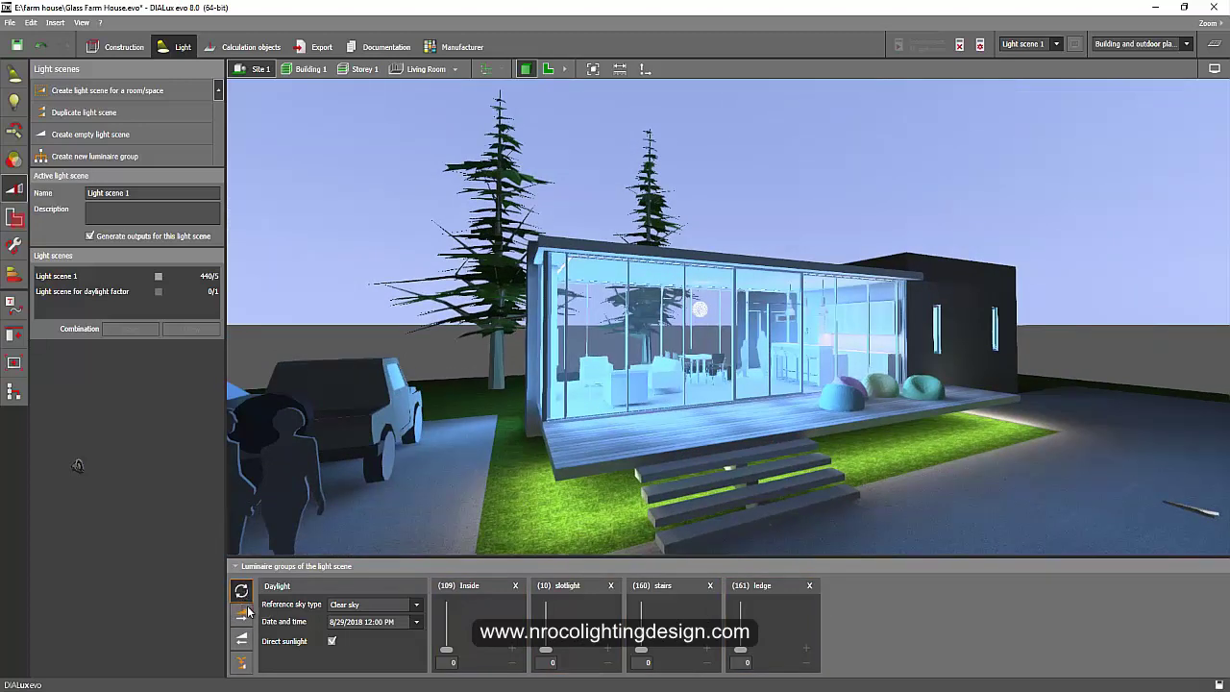